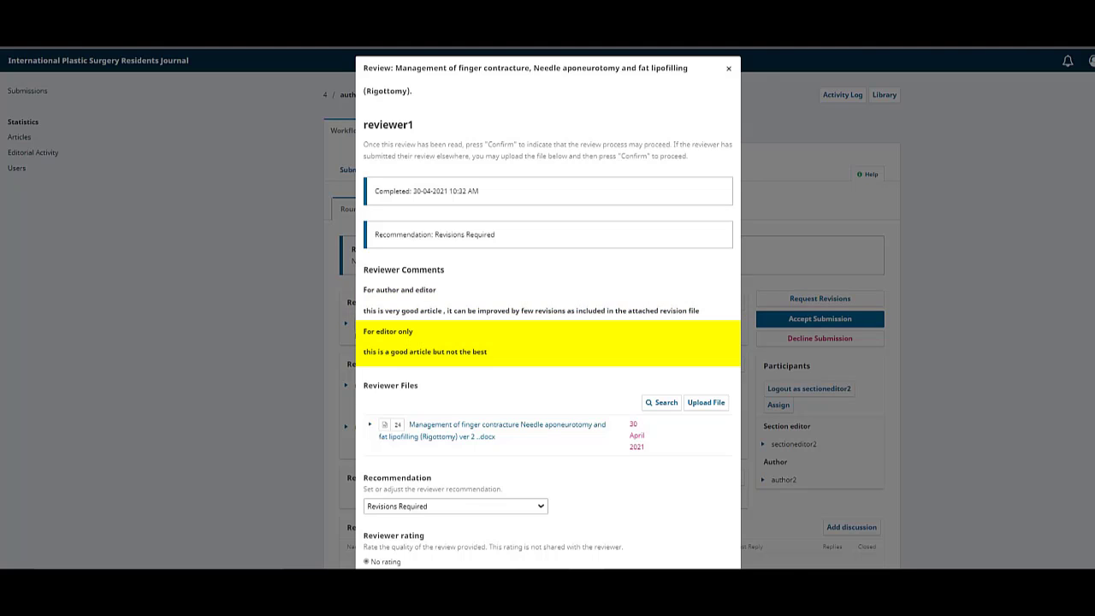
- Download the author's response-to-revision document from the Revisions section and save it as a Word document in Downloads
scroll(547, 342, down, 2)
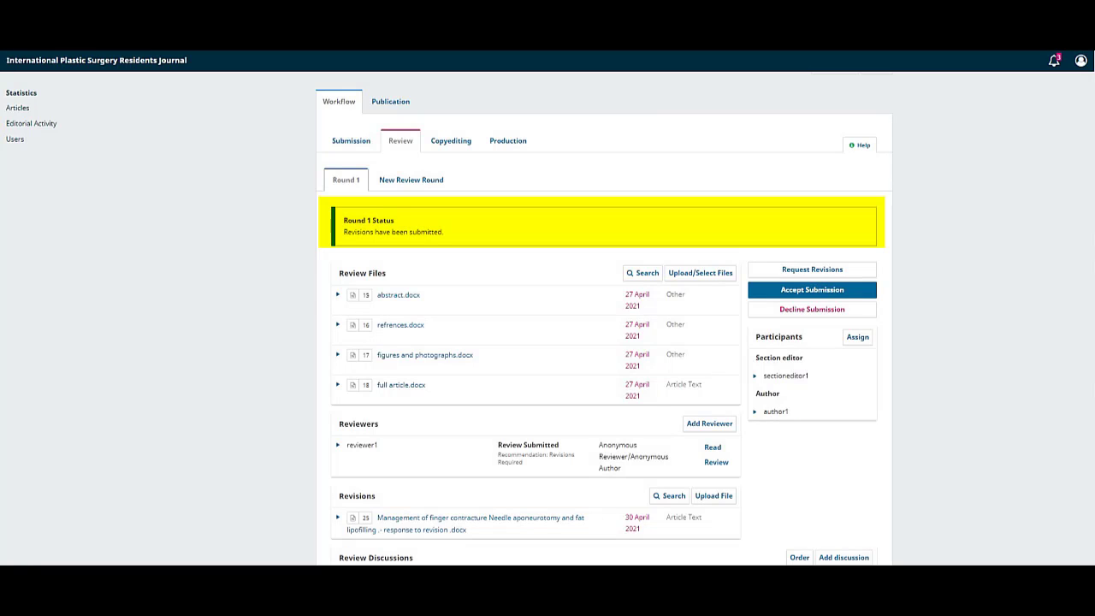
scroll(599, 342, down, 2)
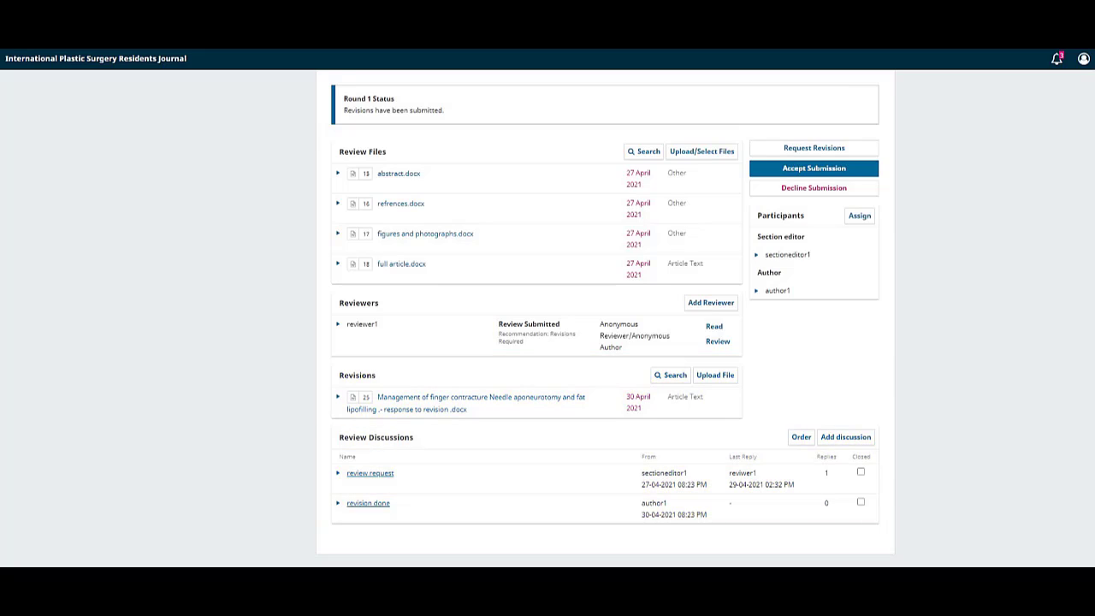
key(ctrl+plus)
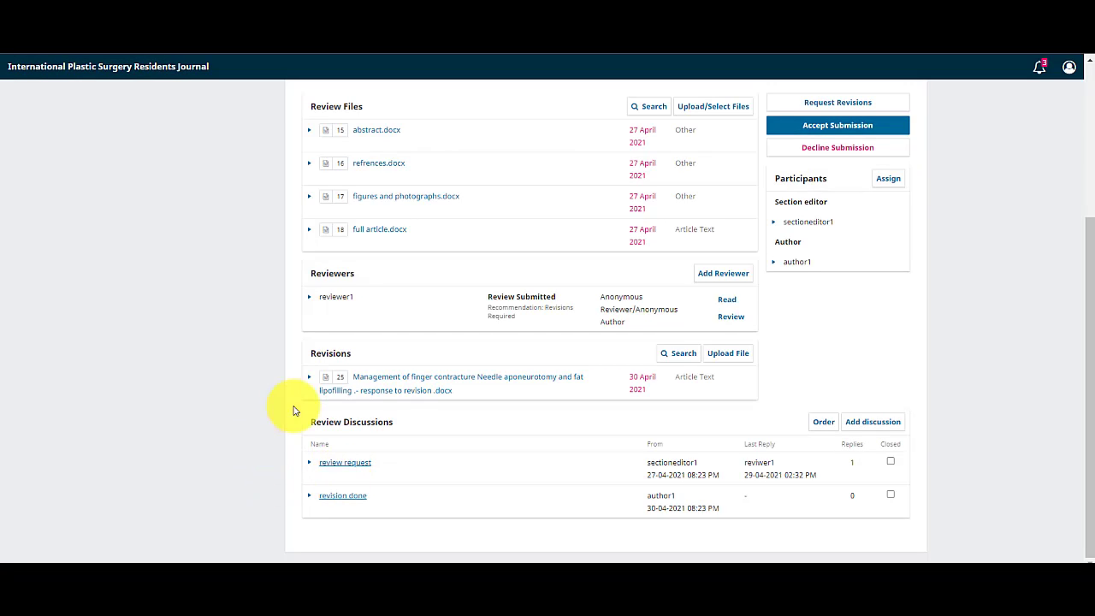
click(385, 386)
click(385, 385)
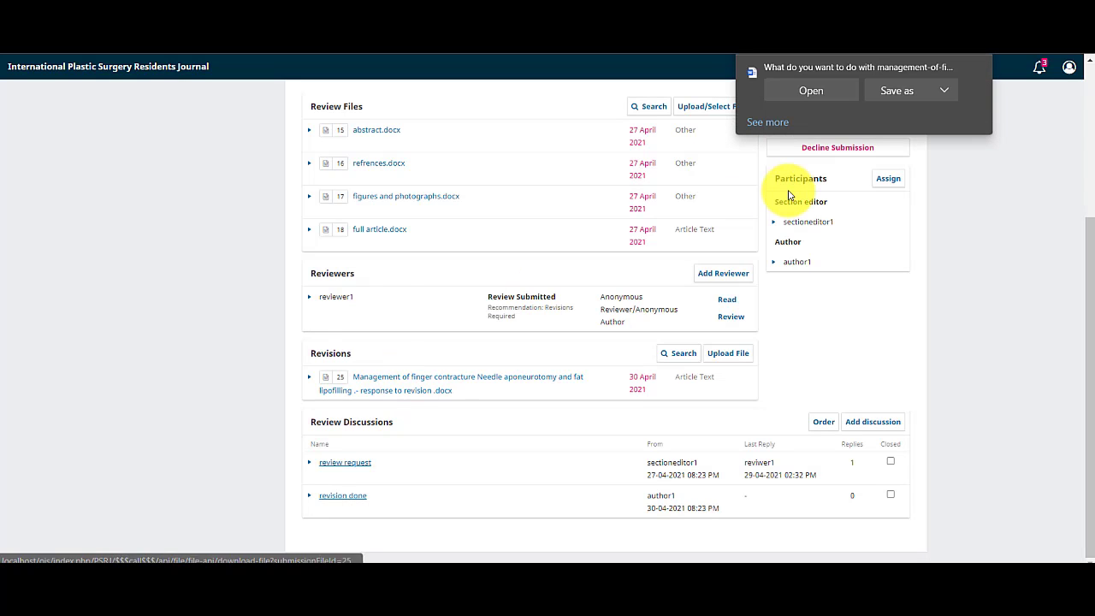
click(913, 96)
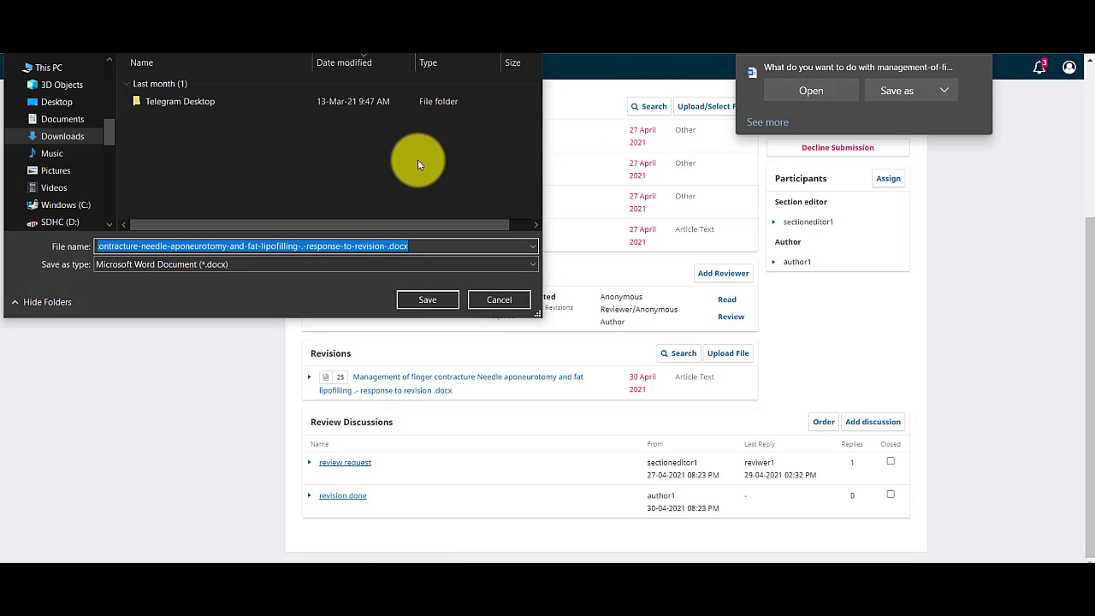
click(426, 301)
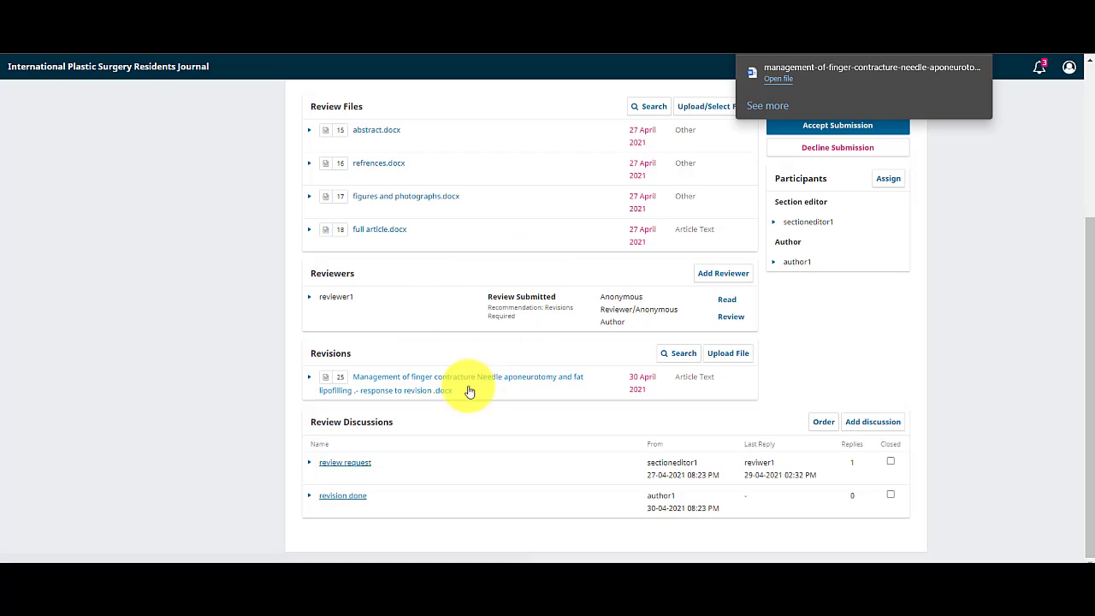
- Reply to the "revision done" discussion with the message "the revisions look great . we can proceed to next stage"
click(335, 497)
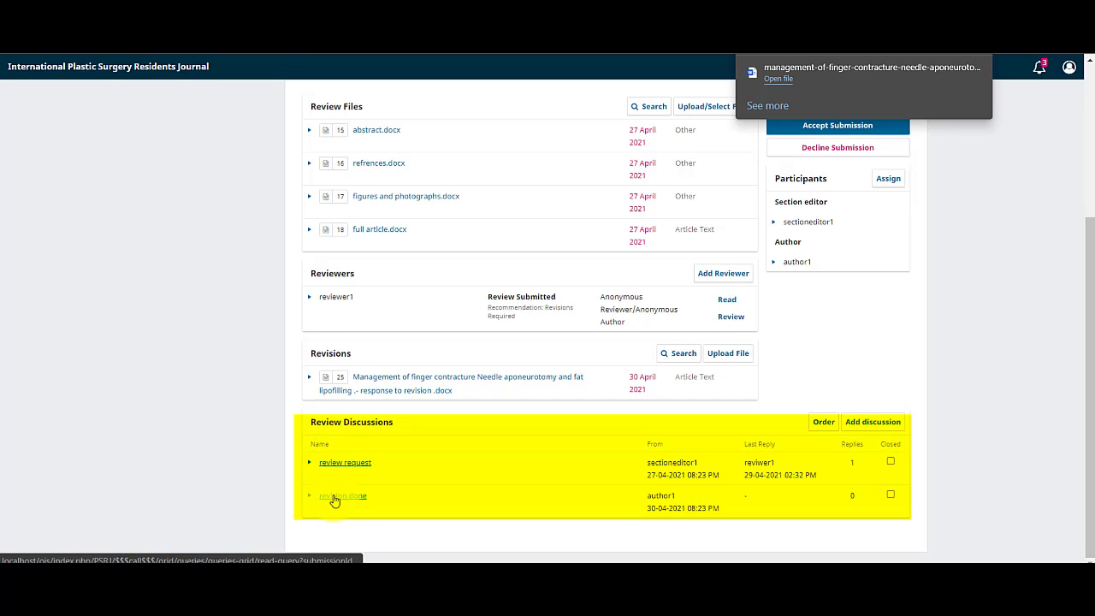
click(335, 499)
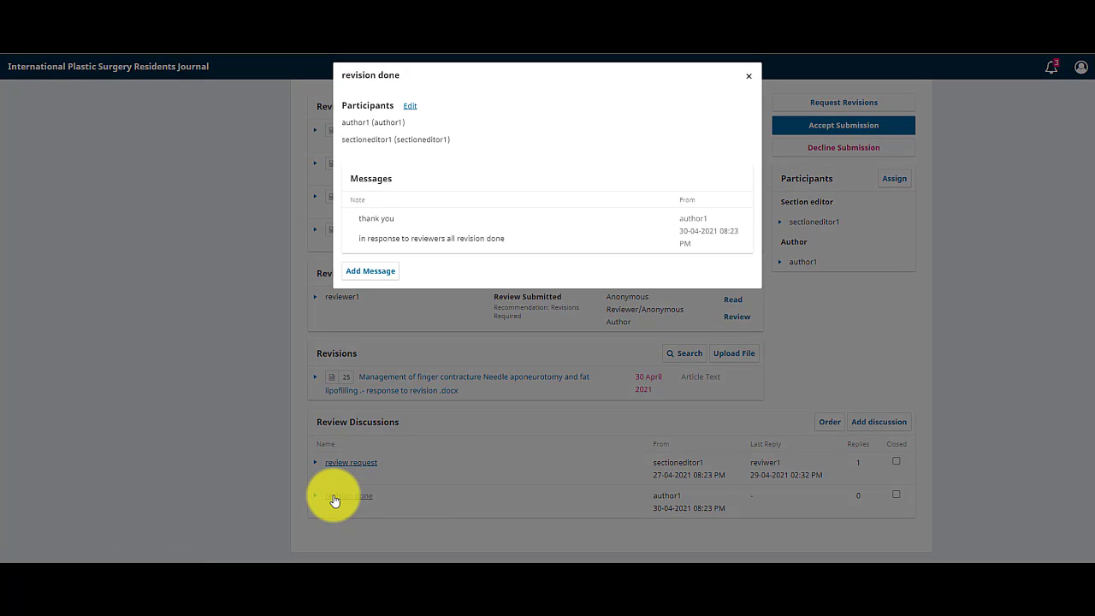
click(384, 271)
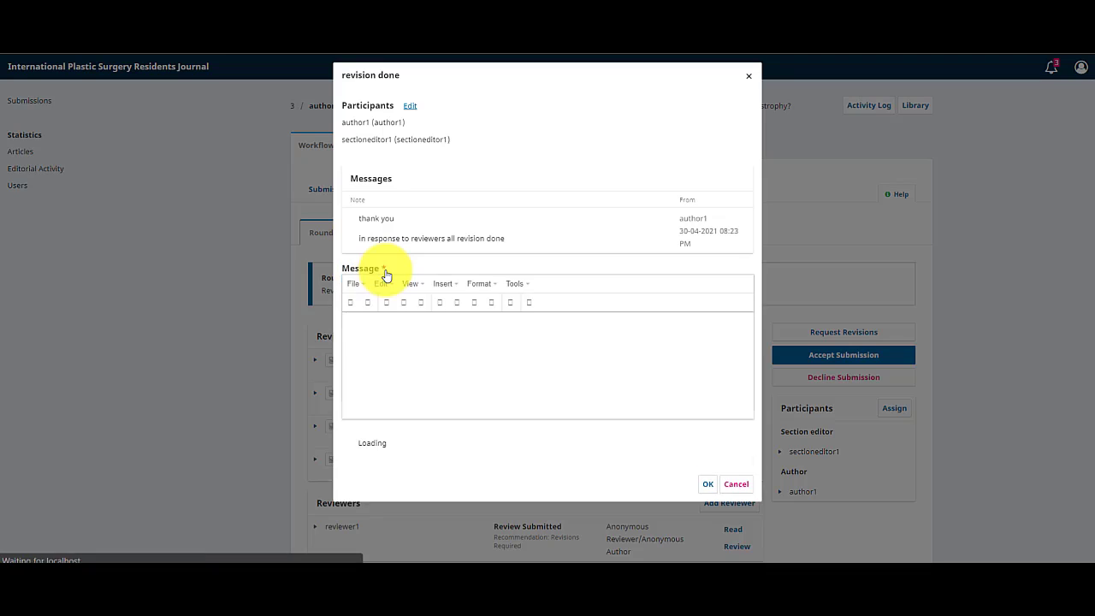
click(384, 313)
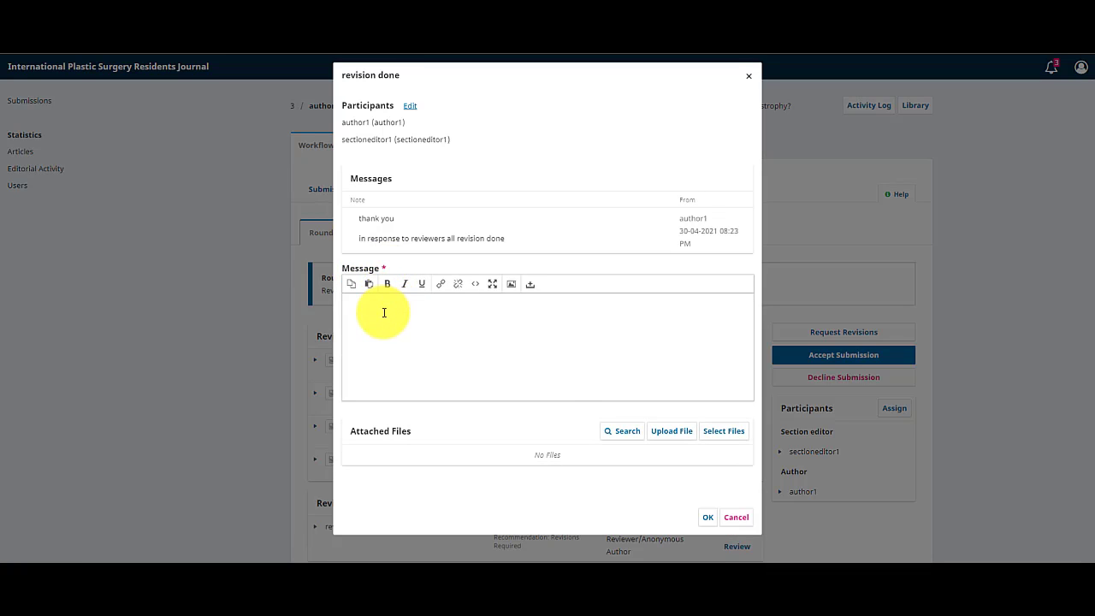
text(the revisions look great . we can proceed to next stage)
click(708, 517)
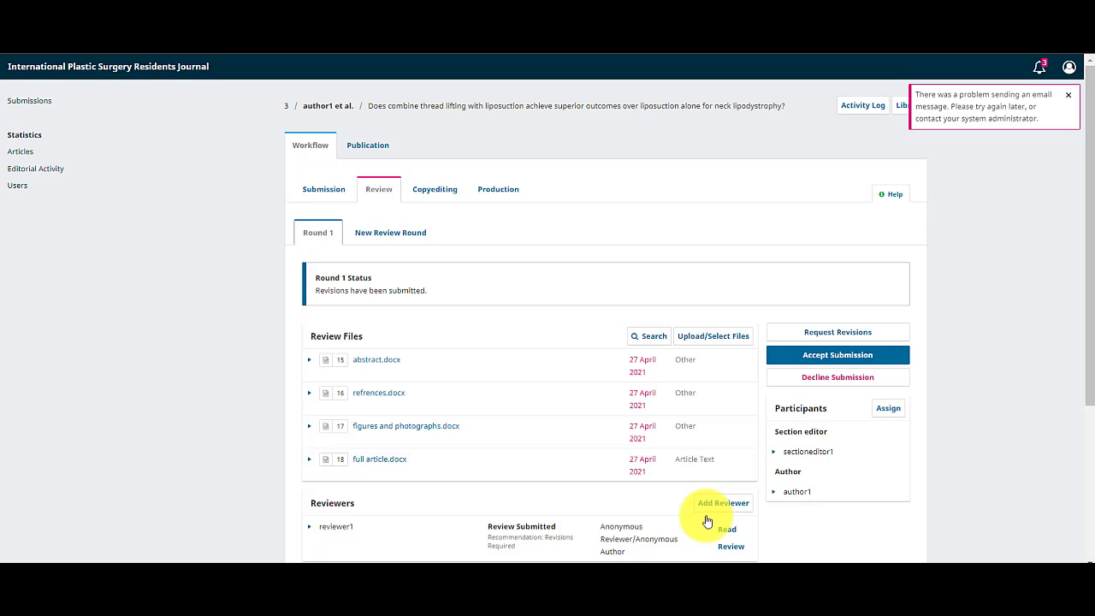
- Create a new review round for the submission that includes the author's response-to-revision file
scroll(706, 520, down, 1)
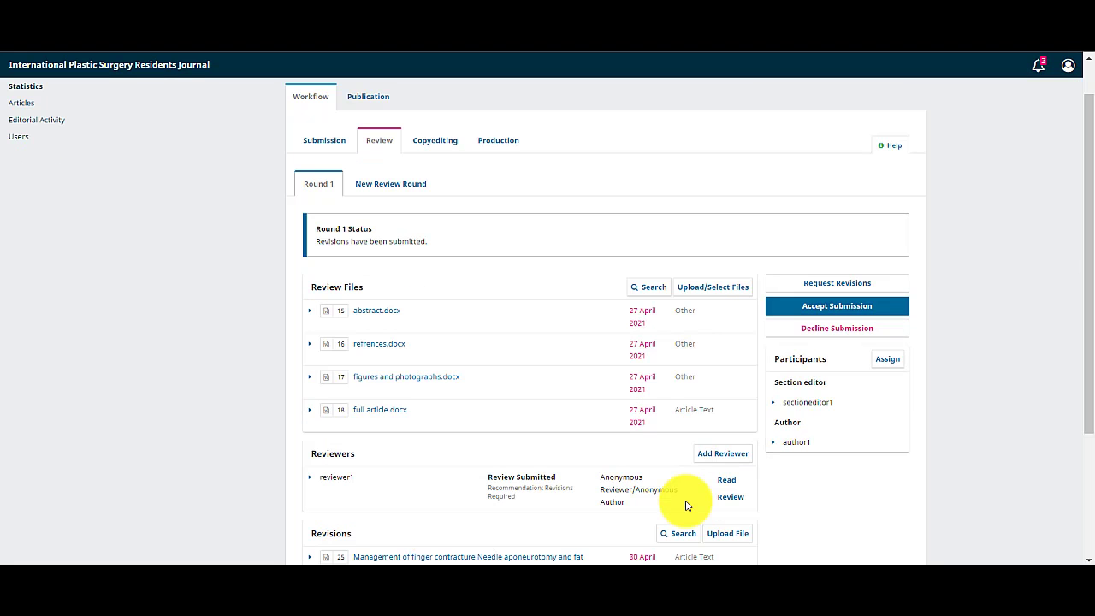
click(416, 198)
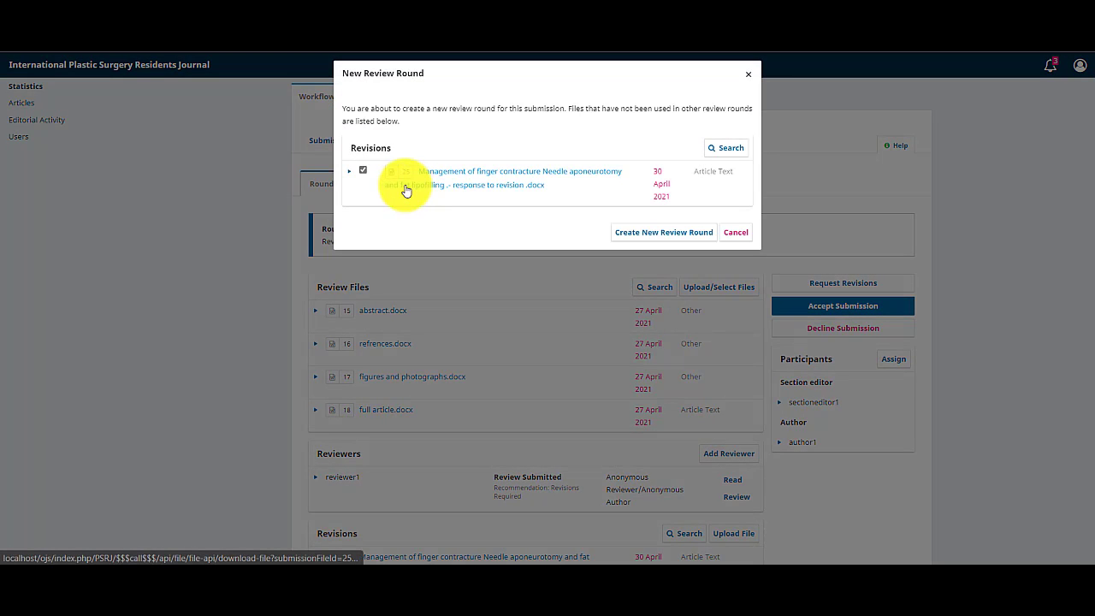
click(353, 176)
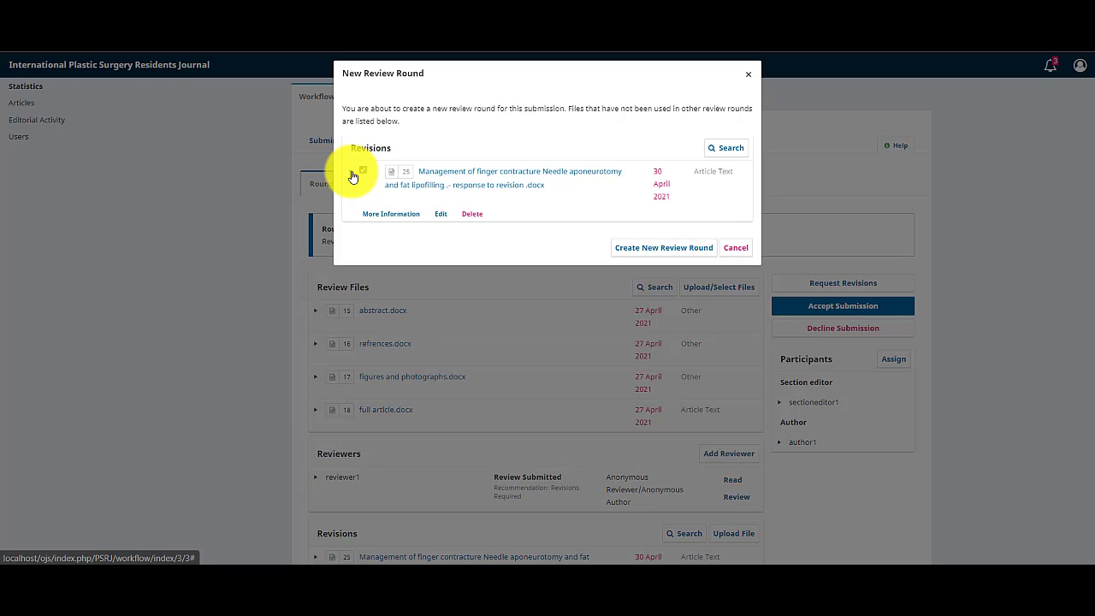
click(645, 254)
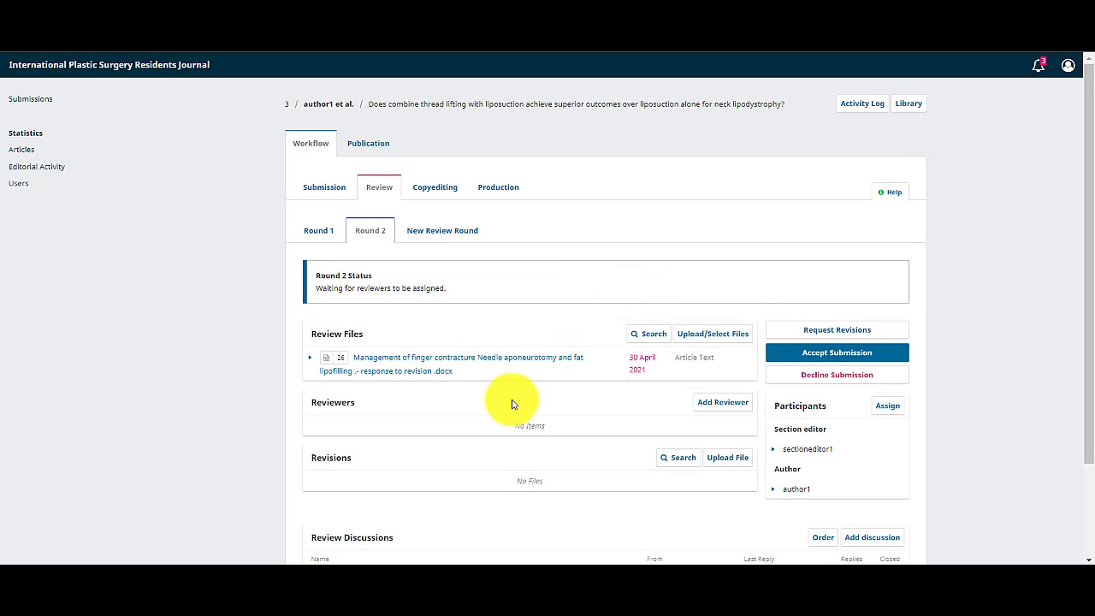
- Assign reviwer2 to Round 2 with the prepared email, default due dates and Anonymous Reviewer/Anonymous Author review type
scroll(512, 404, down, 2)
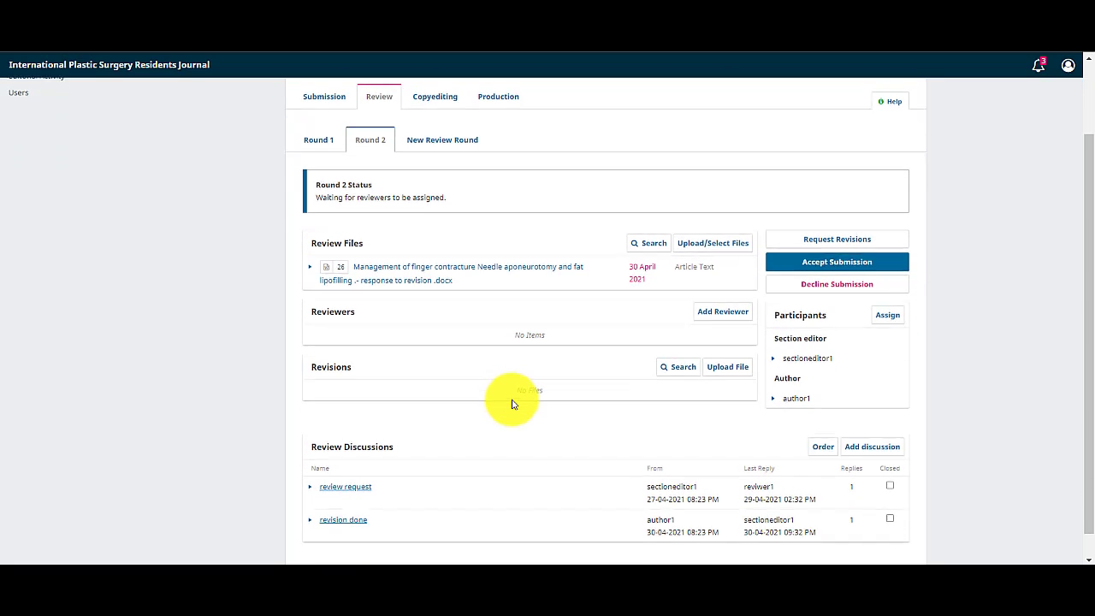
scroll(512, 404, down, 1)
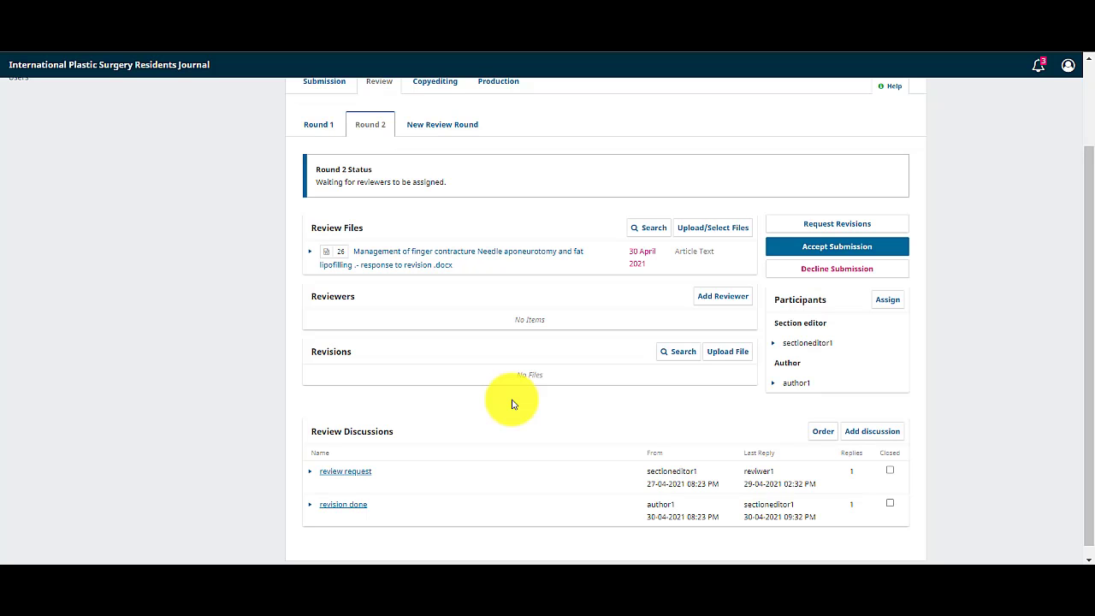
scroll(512, 404, up, 1)
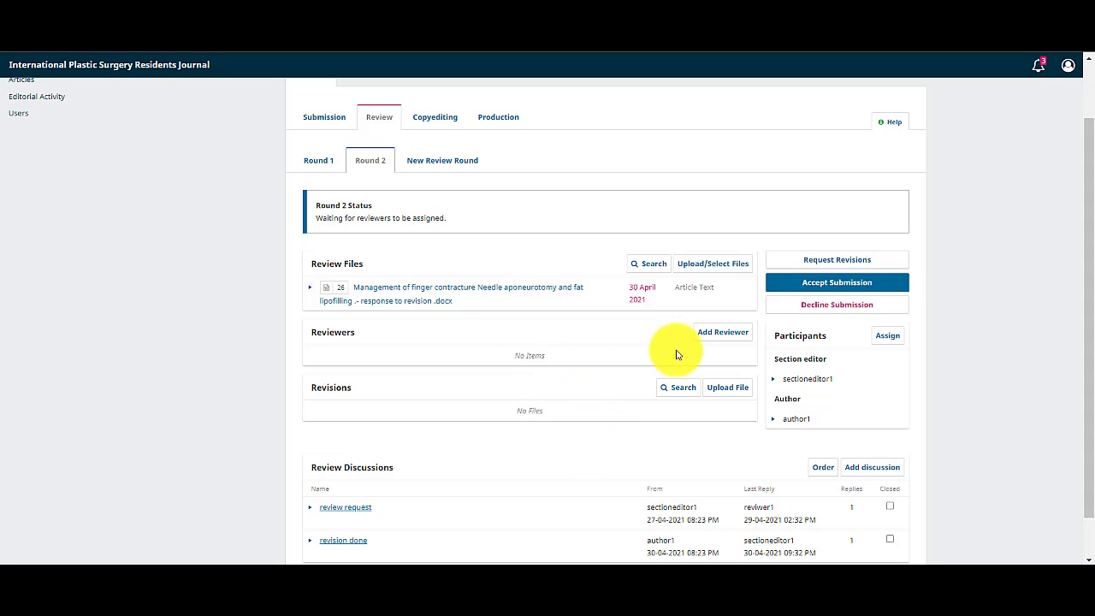
click(724, 333)
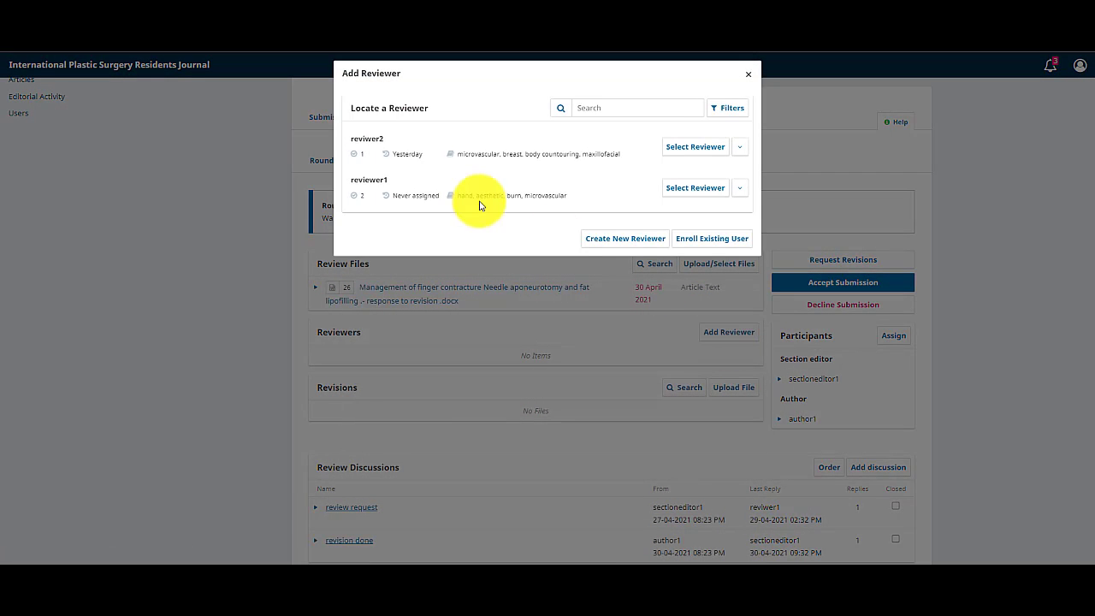
click(696, 149)
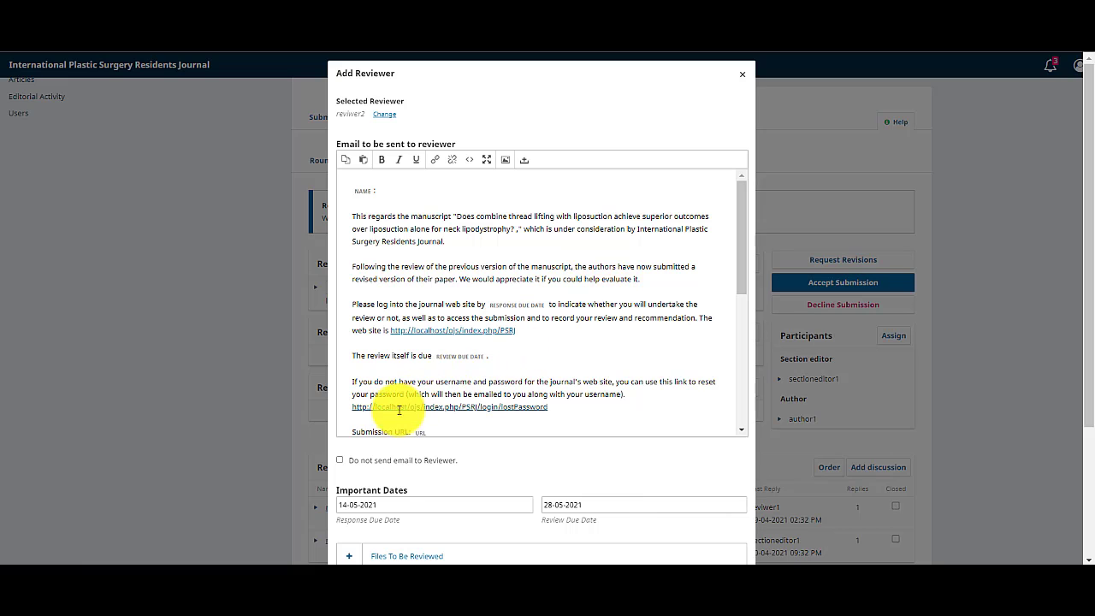
scroll(381, 425, down, 1)
scroll(382, 425, down, 3)
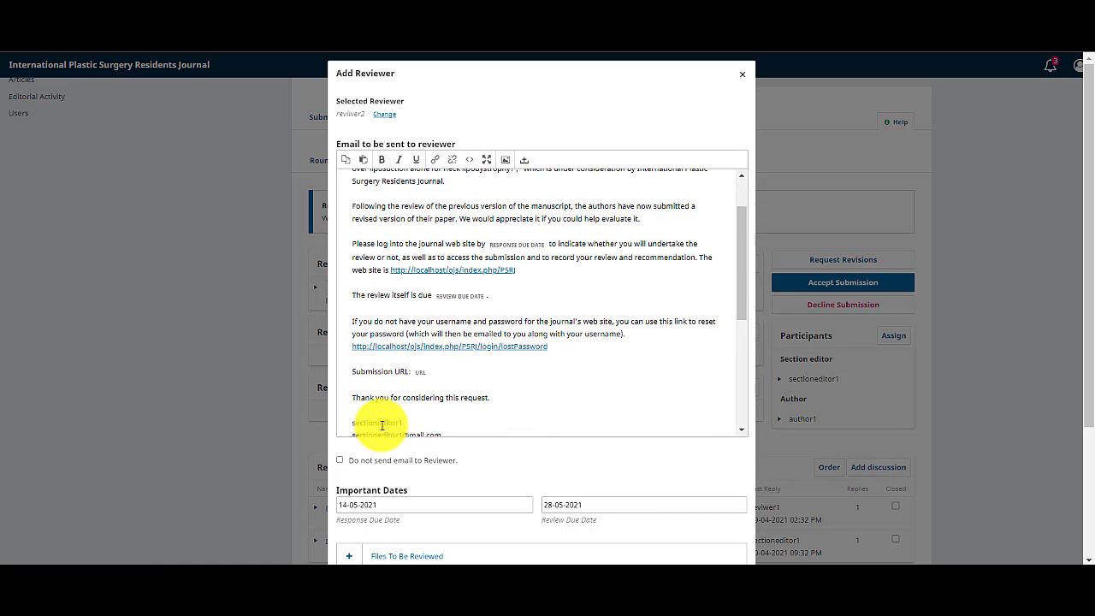
scroll(430, 477, down, 5)
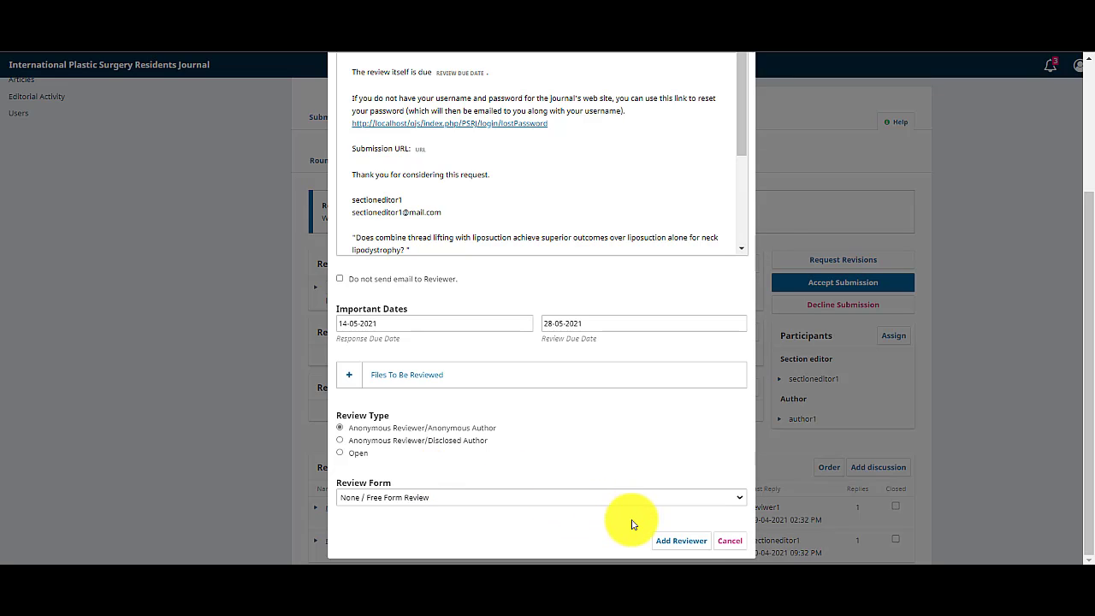
click(665, 544)
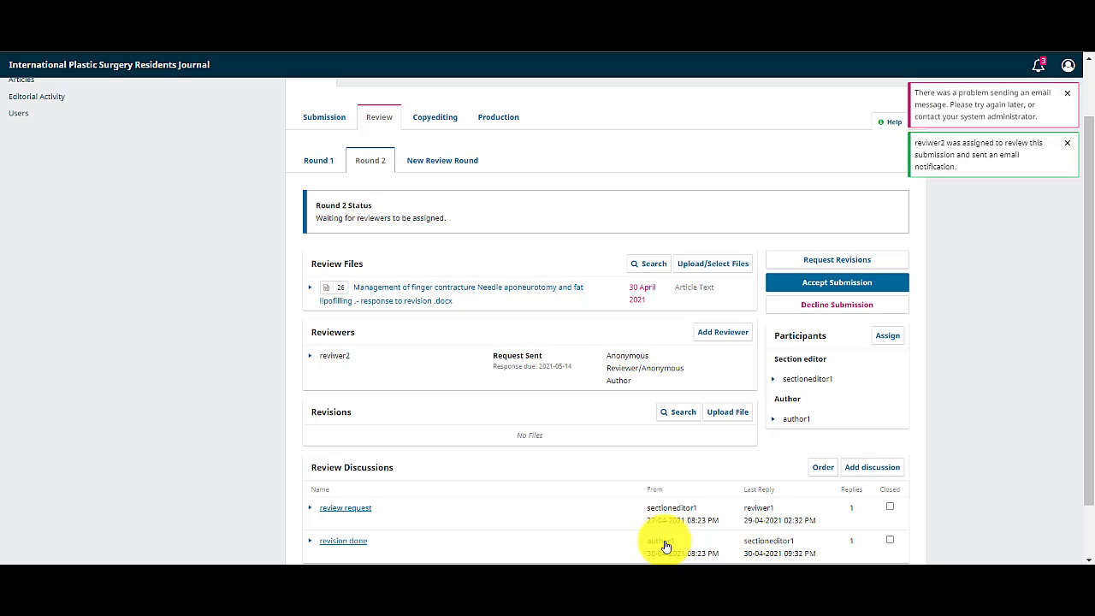
- Add reviewer1 as a second Round 2 reviewer, keeping the prepared email, due dates and anonymous review type
click(738, 340)
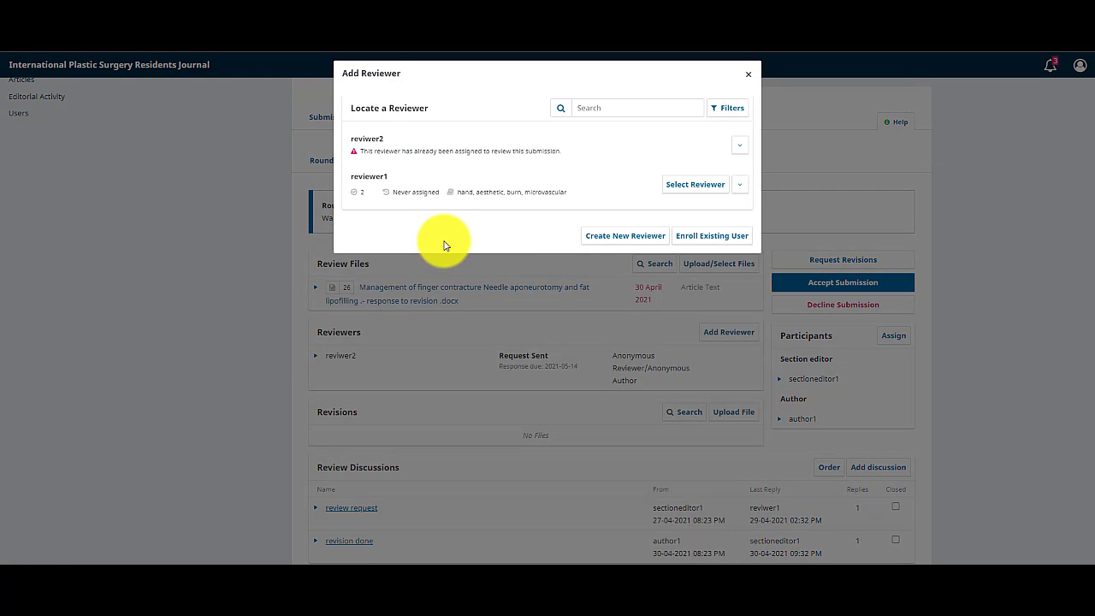
click(679, 187)
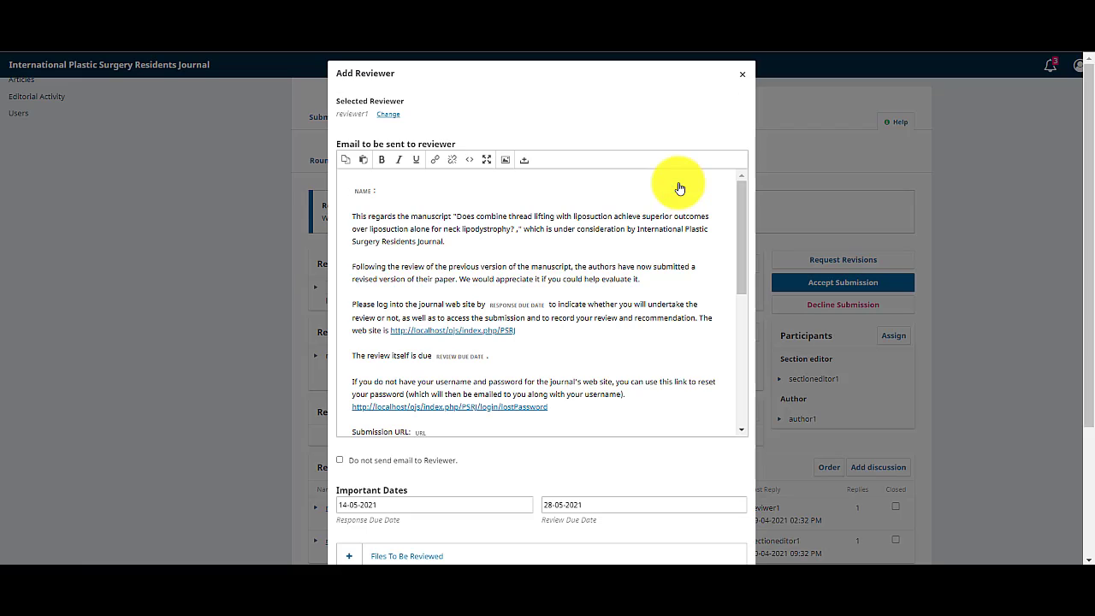
scroll(447, 479, down, 3)
scroll(436, 482, down, 1)
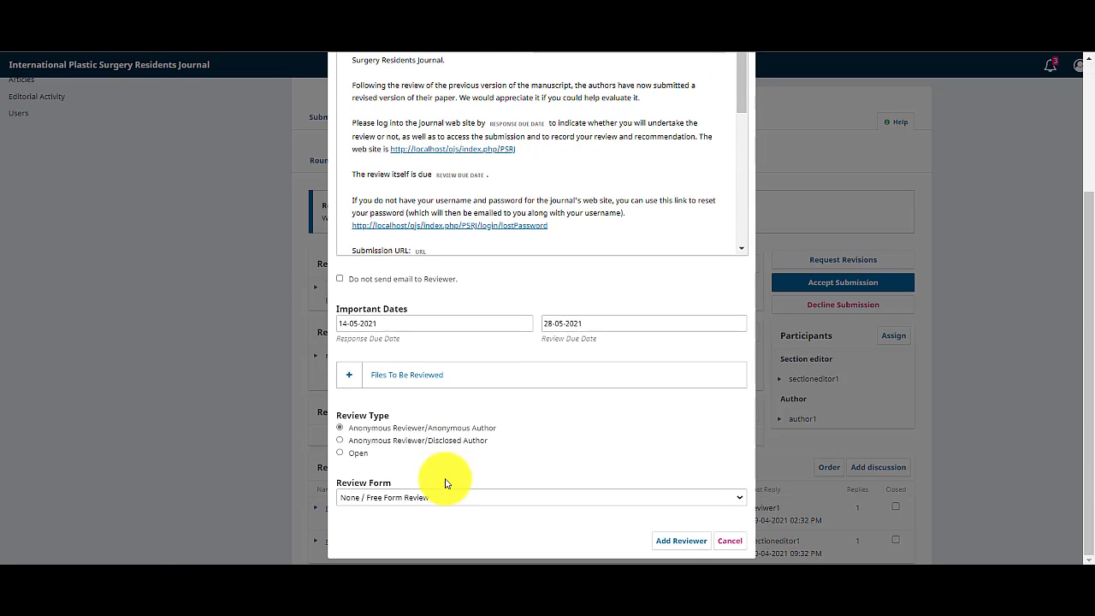
click(681, 542)
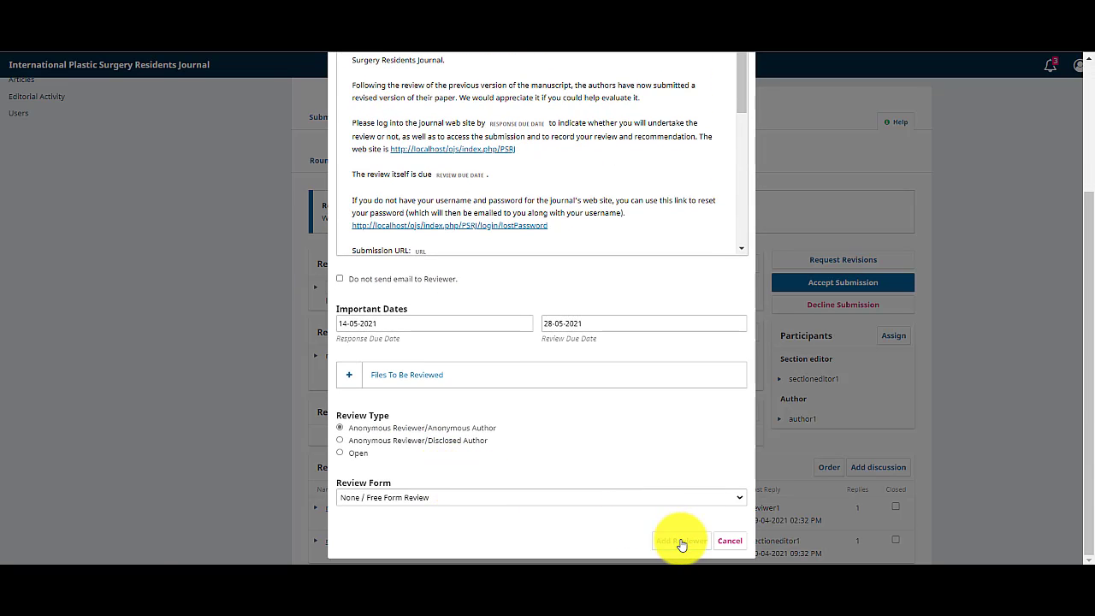